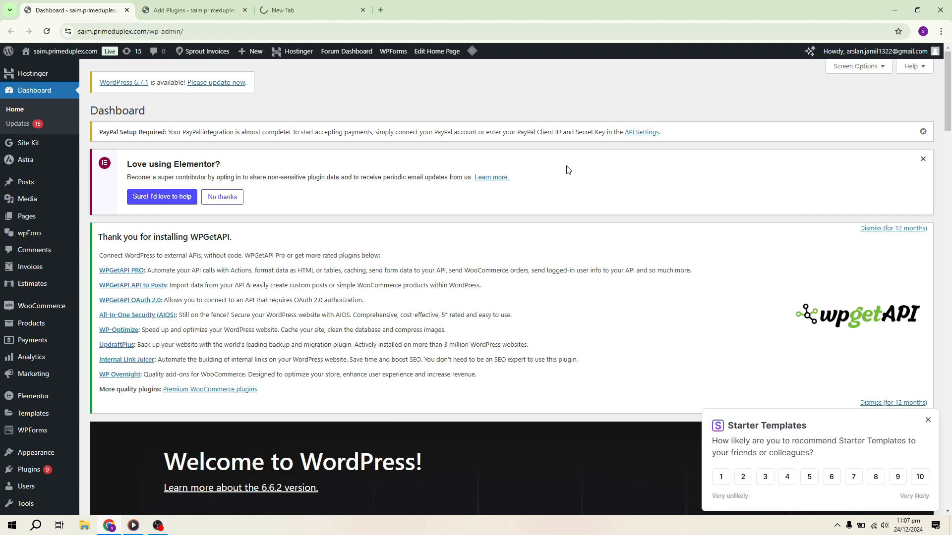
Step: Dismiss the Starter Templates rating survey
click(929, 421)
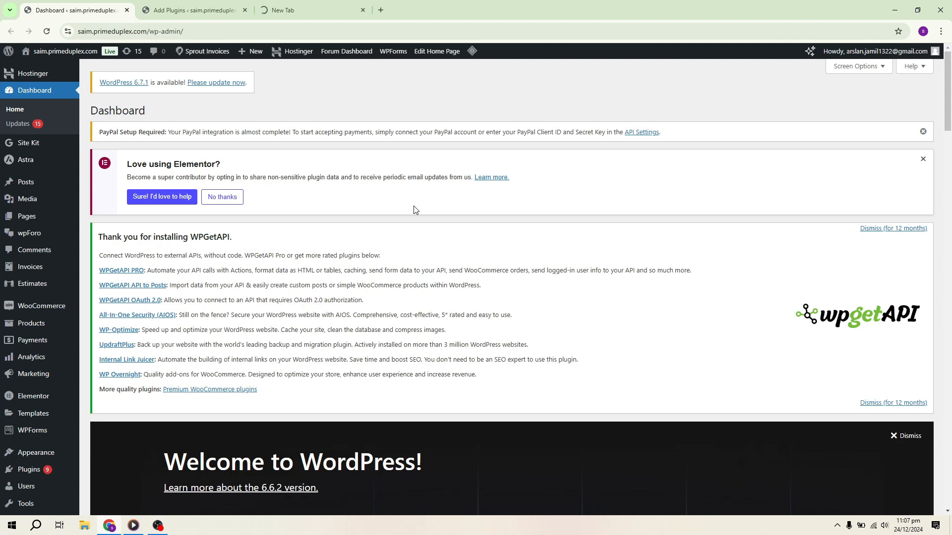
click(217, 35)
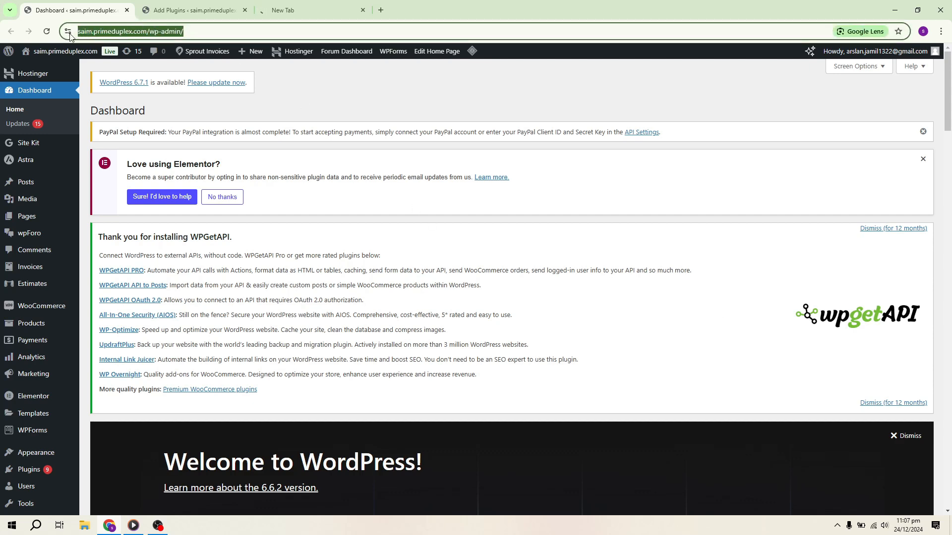
click(302, 95)
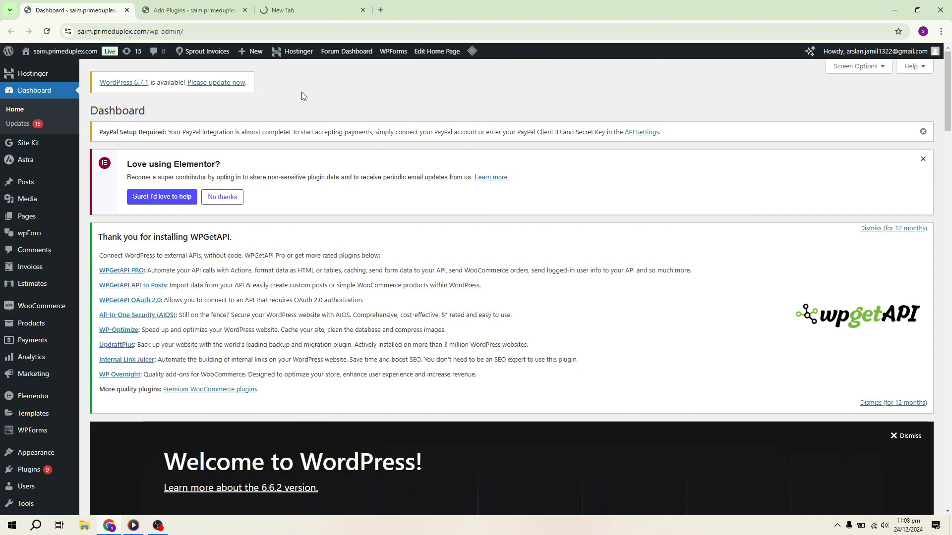
scroll(312, 164, down, 1)
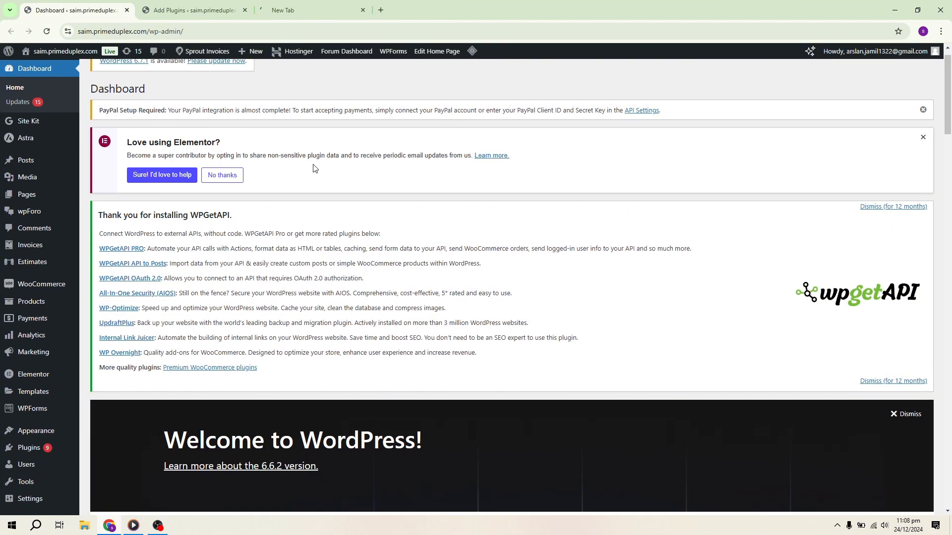
scroll(313, 168, up, 1)
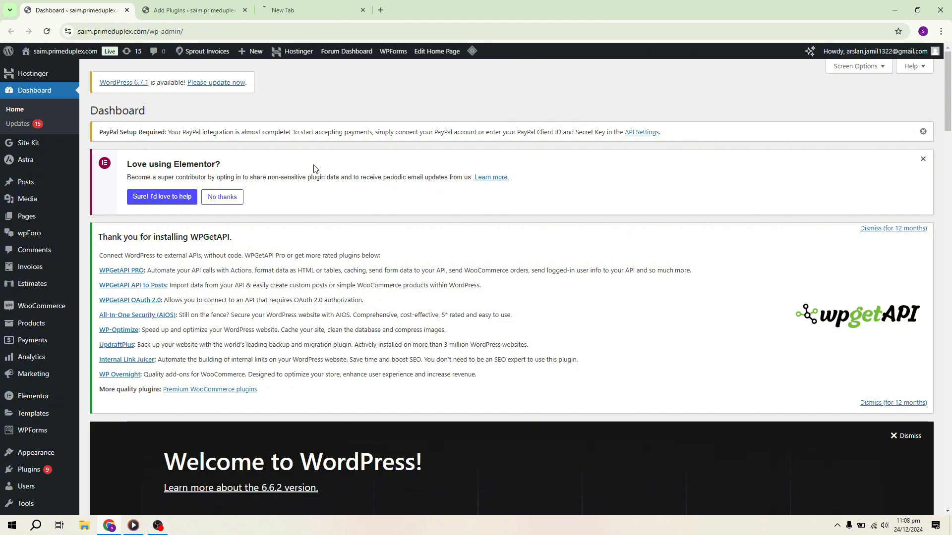
key(ctrl+a)
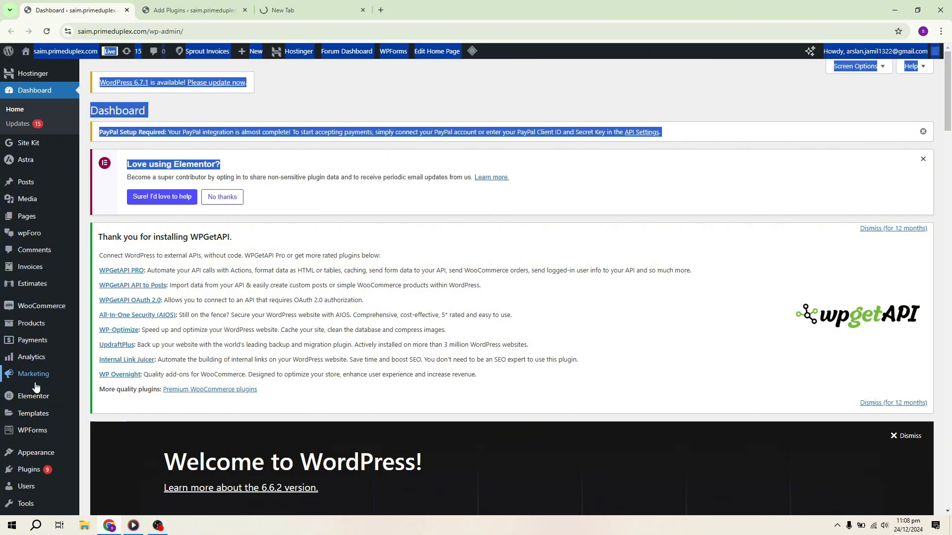
click(82, 344)
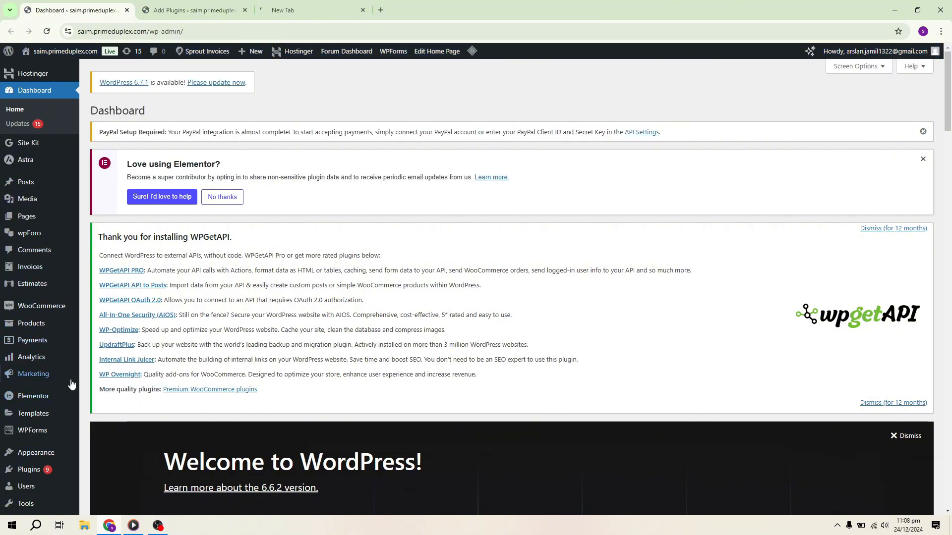
Step: Search the Add Plugins directory for "payment form"
mouse_move(32, 467)
click(202, 12)
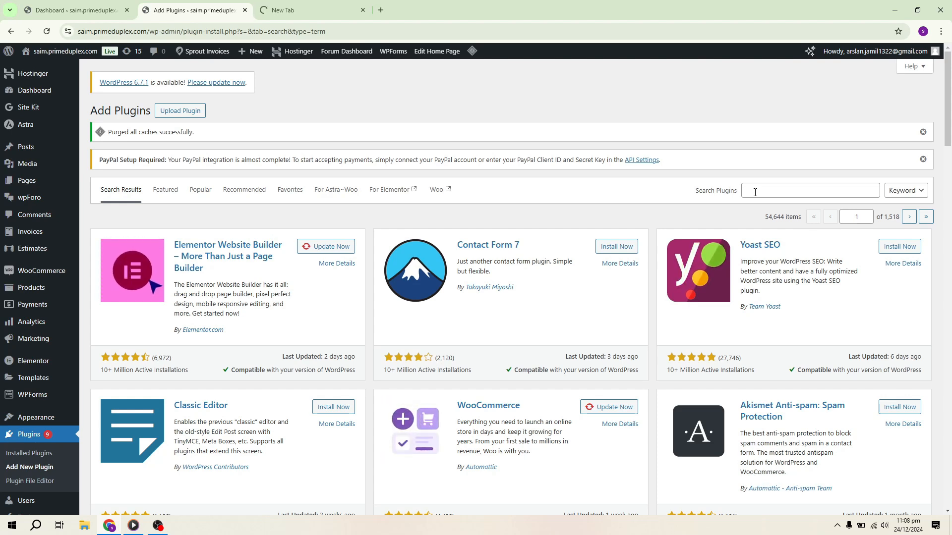
click(755, 192)
text(payment form)
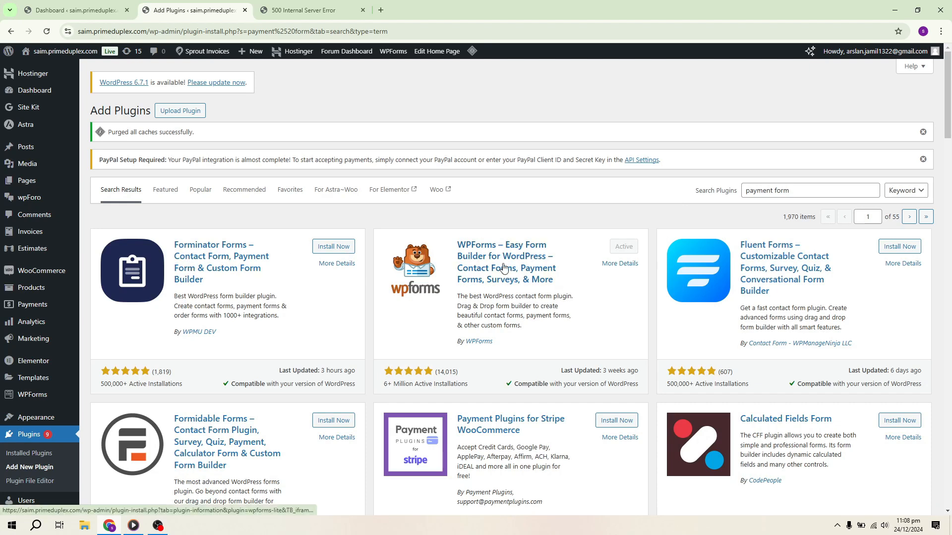
Step: Install and activate the Forminator plugin from the search results
click(333, 248)
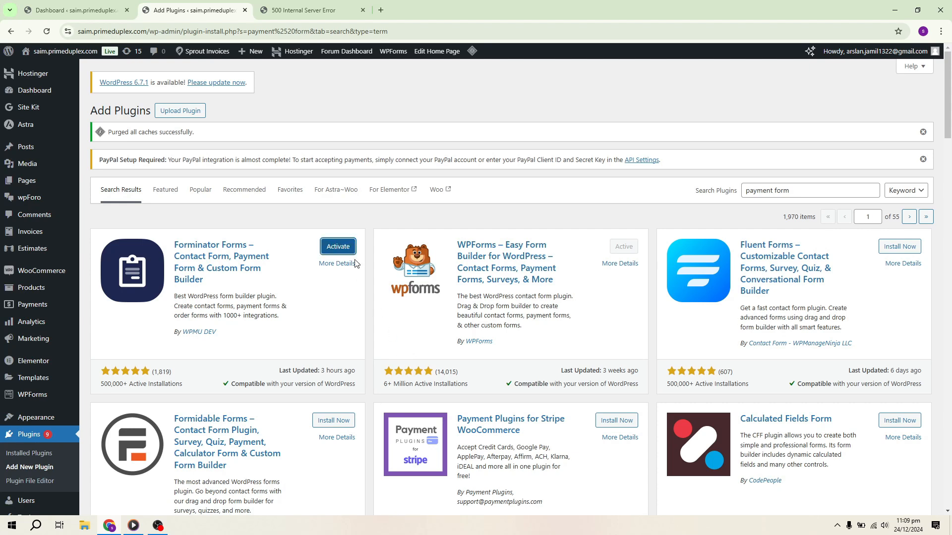
click(338, 247)
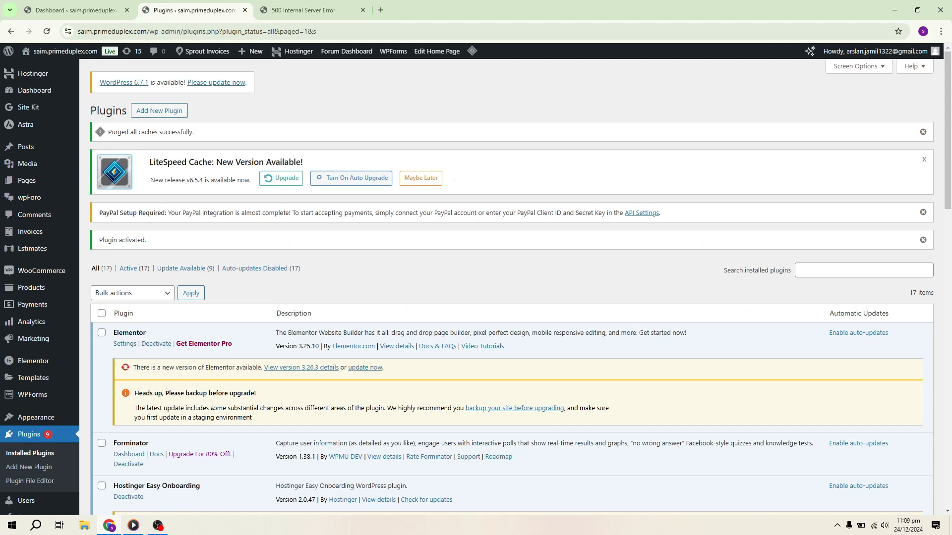
Step: Open the dashboard of the Forminator plugin
scroll(47, 451, down, 1)
scroll(47, 451, down, 2)
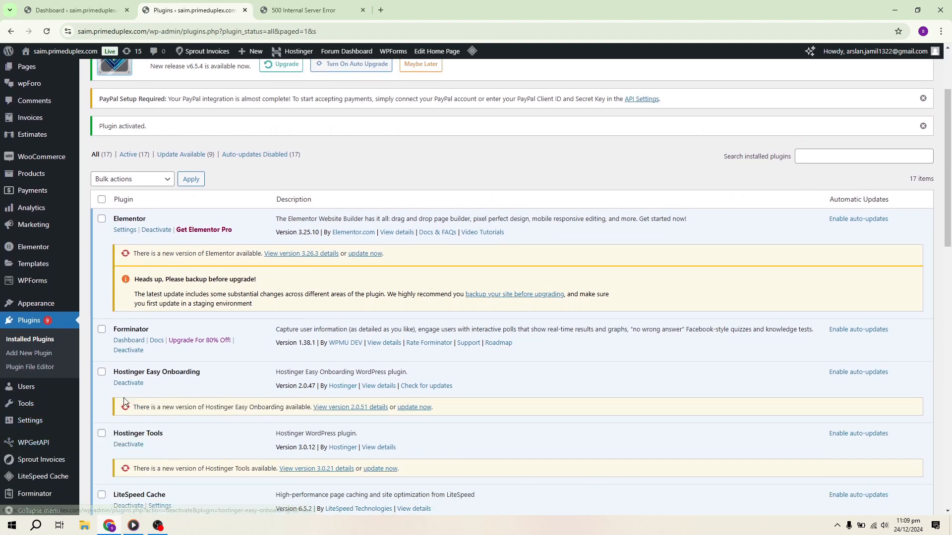
scroll(123, 397, down, 1)
scroll(130, 387, down, 1)
scroll(63, 346, up, 1)
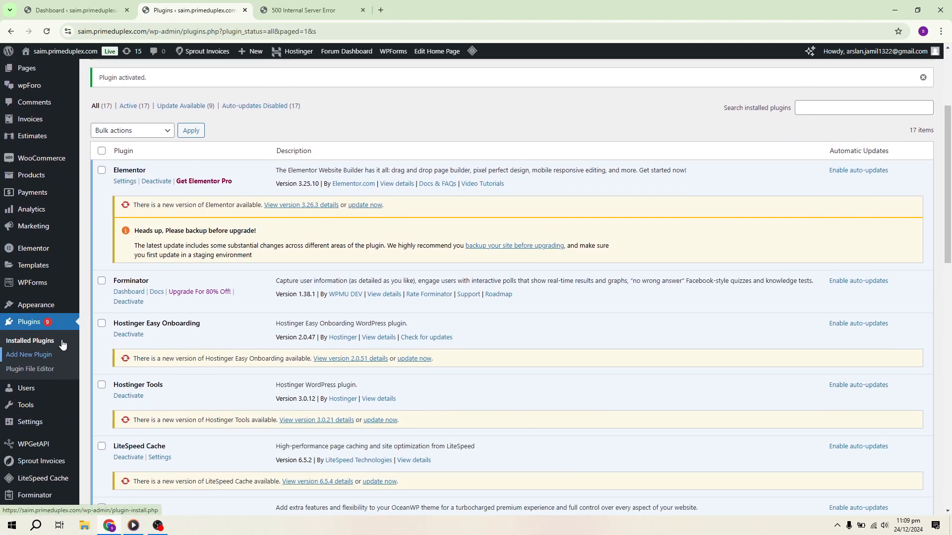
scroll(63, 346, down, 2)
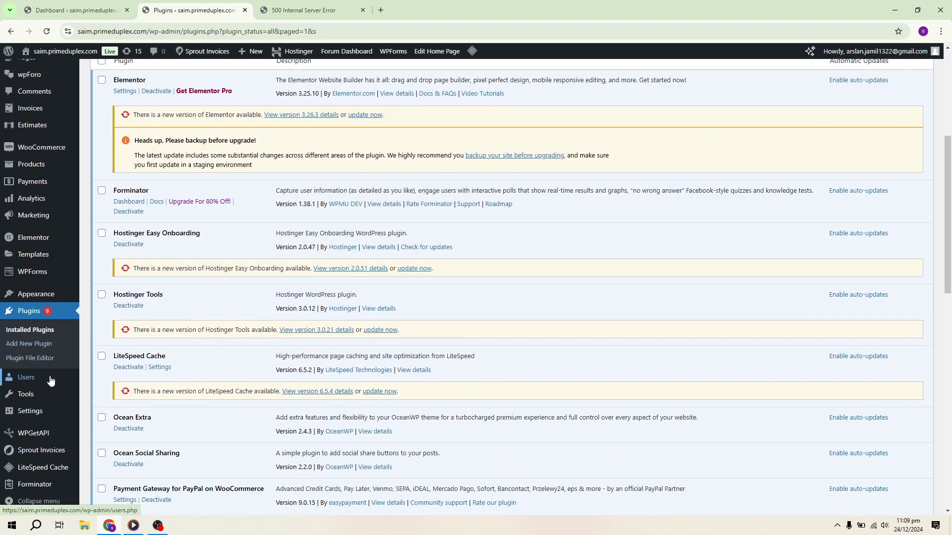
click(56, 486)
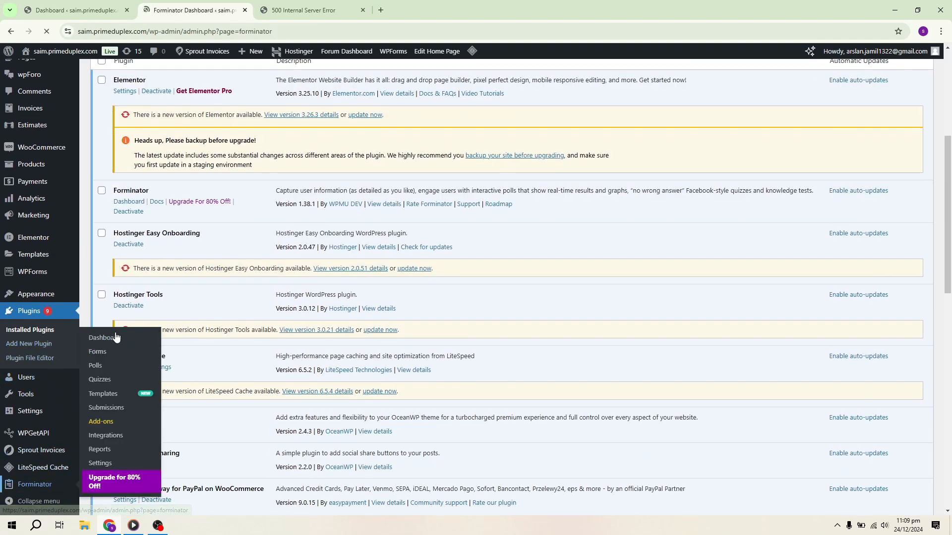
Step: Create a new form from the blank template and name it "payment form"
scroll(159, 315, down, 3)
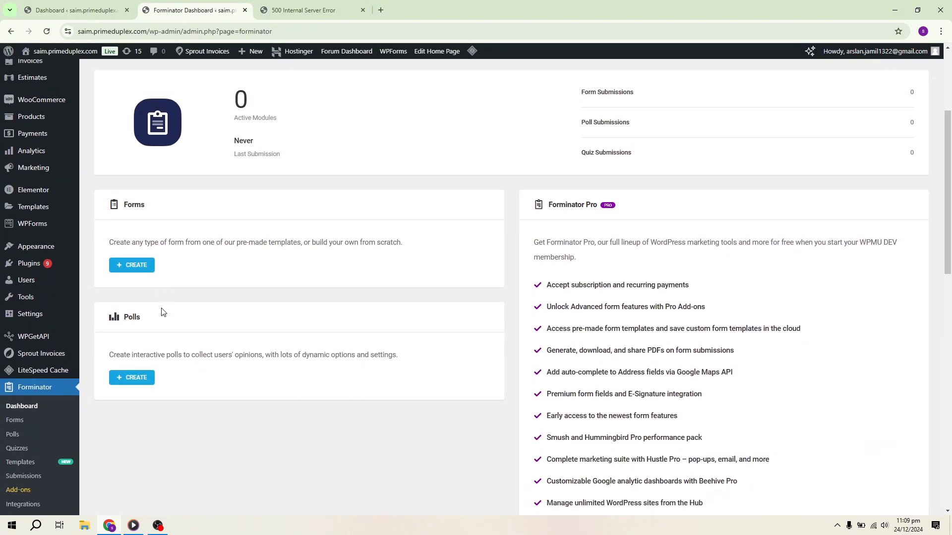
click(136, 313)
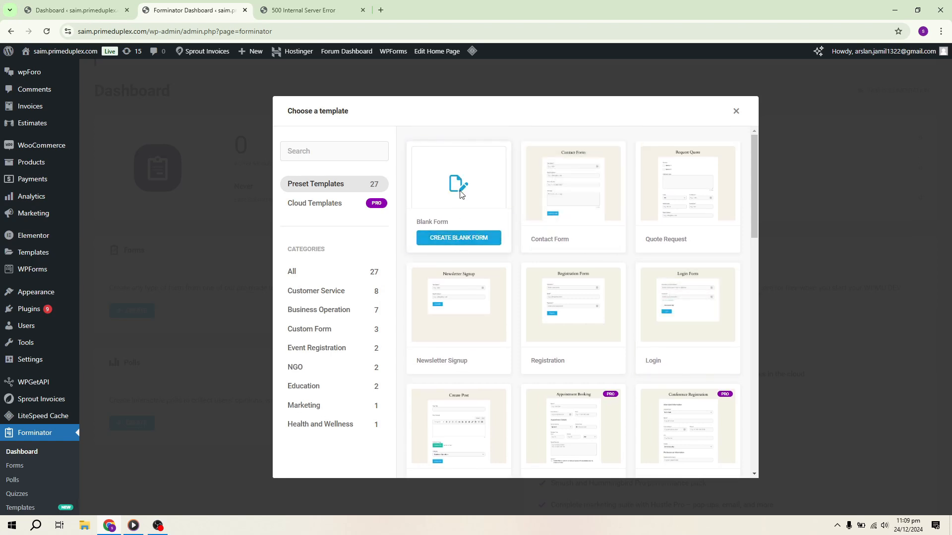
click(457, 244)
text(pa)
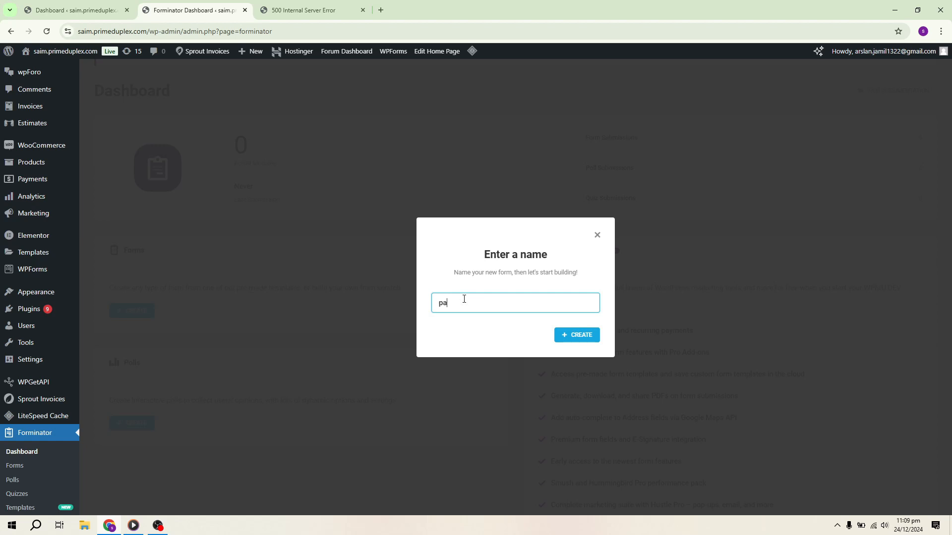
text(yment form)
click(577, 336)
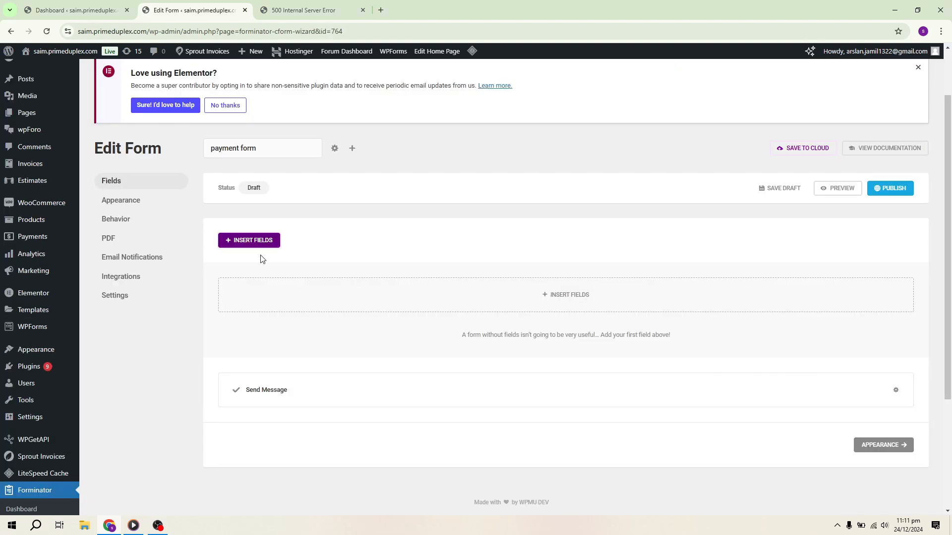
Step: Insert Email, Stripe, PayPal, Currency, Name, Address, Phone and Captcha fields into the form and dismiss the payment tip
click(249, 240)
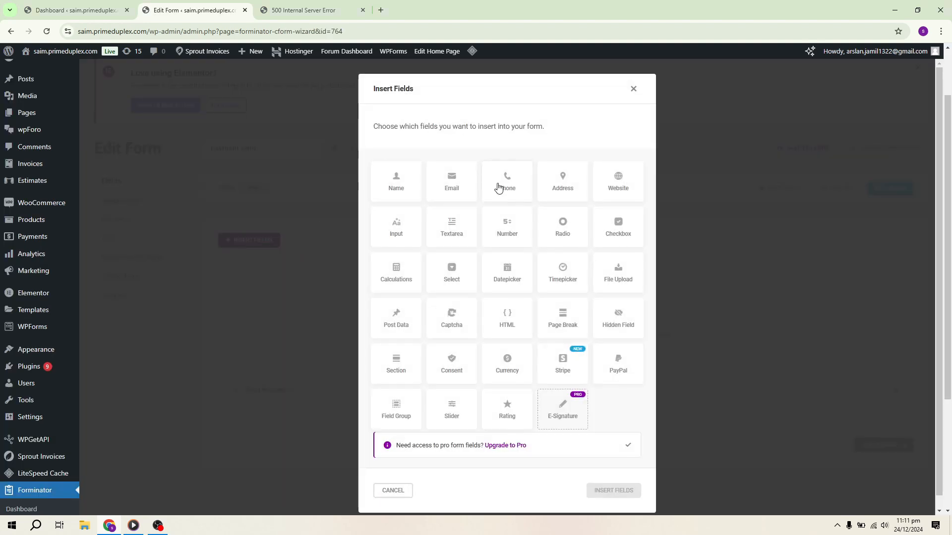
click(459, 193)
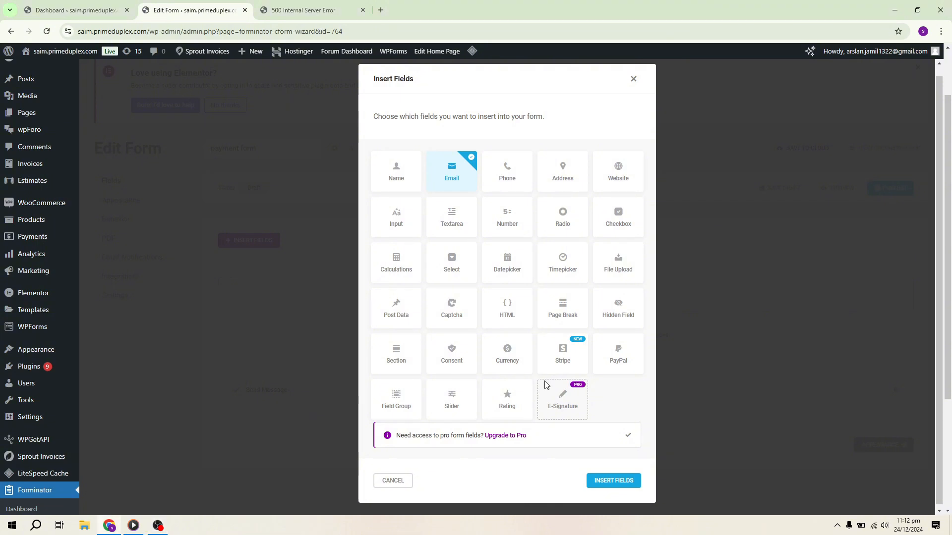
click(562, 347)
click(629, 353)
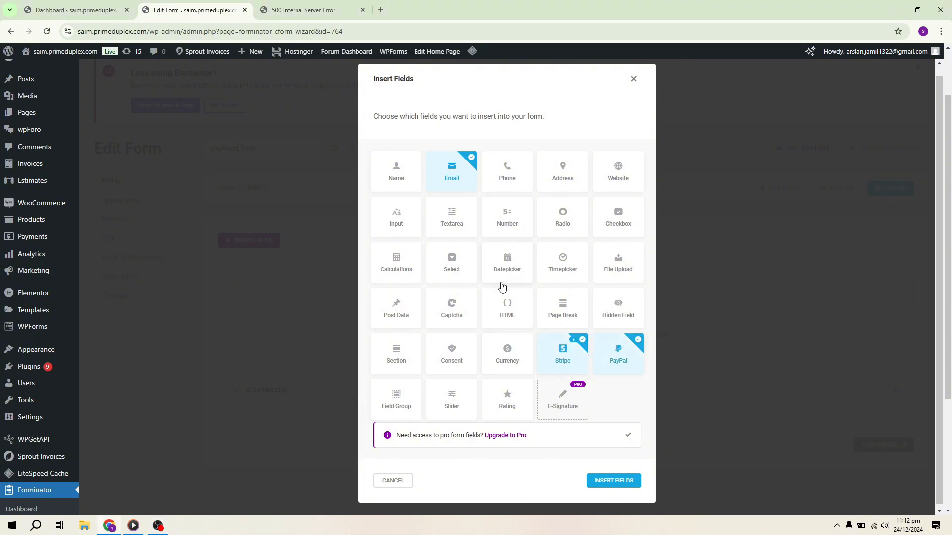
click(516, 352)
click(395, 180)
click(566, 181)
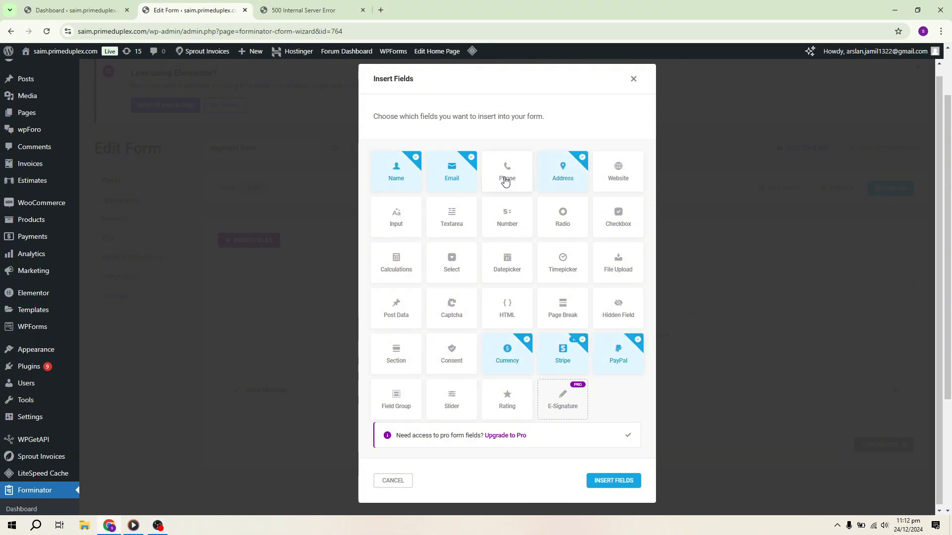
click(506, 181)
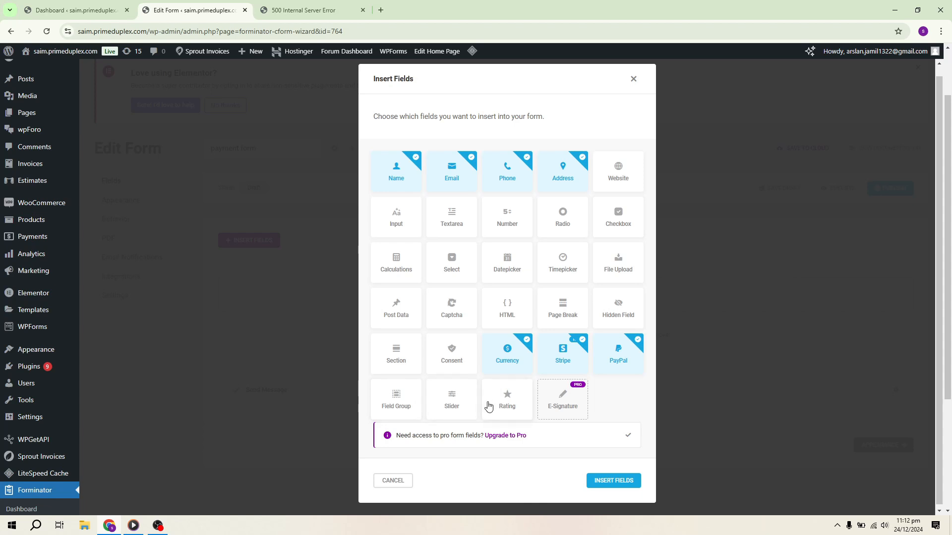
click(470, 319)
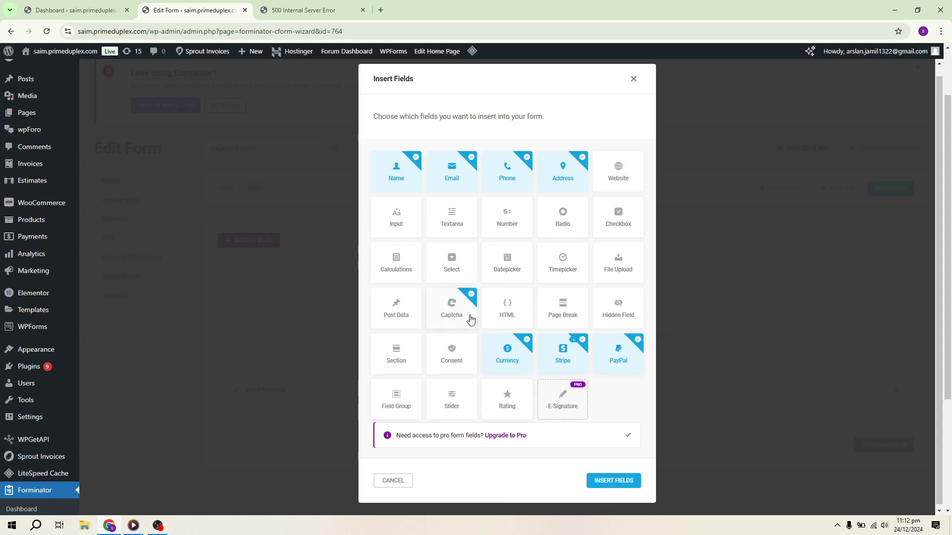
click(614, 480)
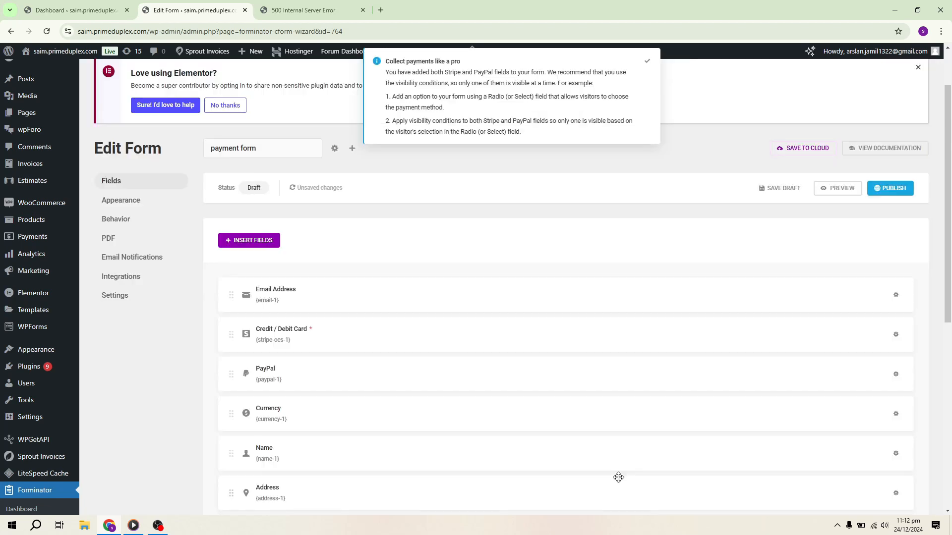
click(647, 61)
Step: Make the Email Address field required and apply the change
scroll(552, 358, down, 3)
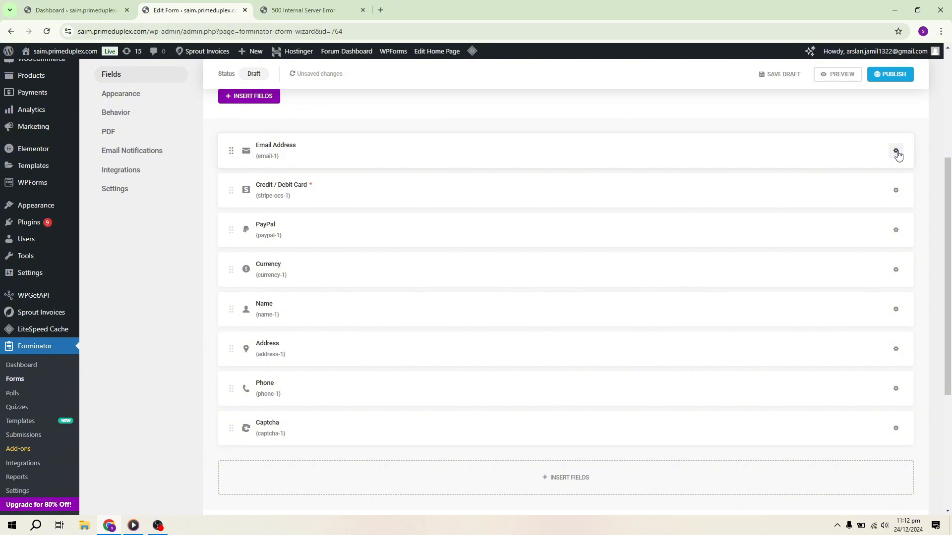
click(897, 154)
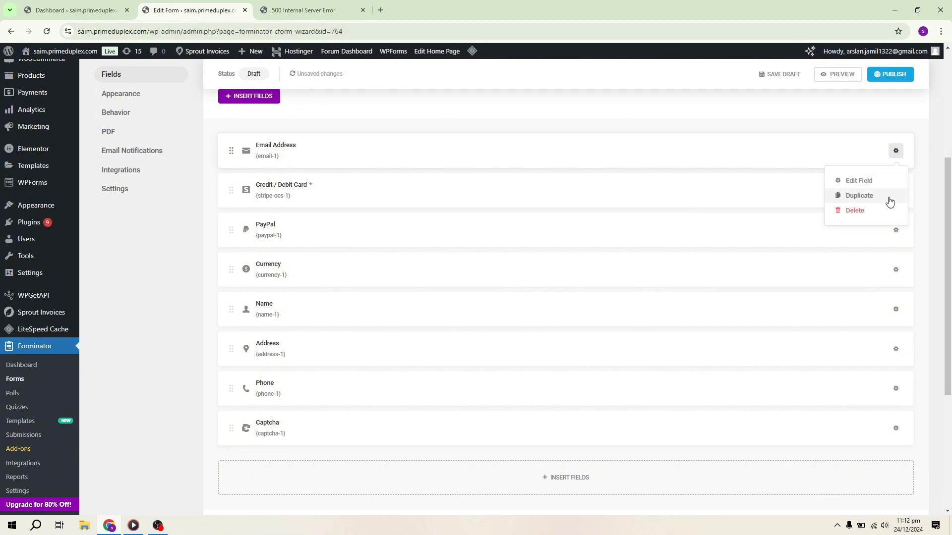
click(887, 182)
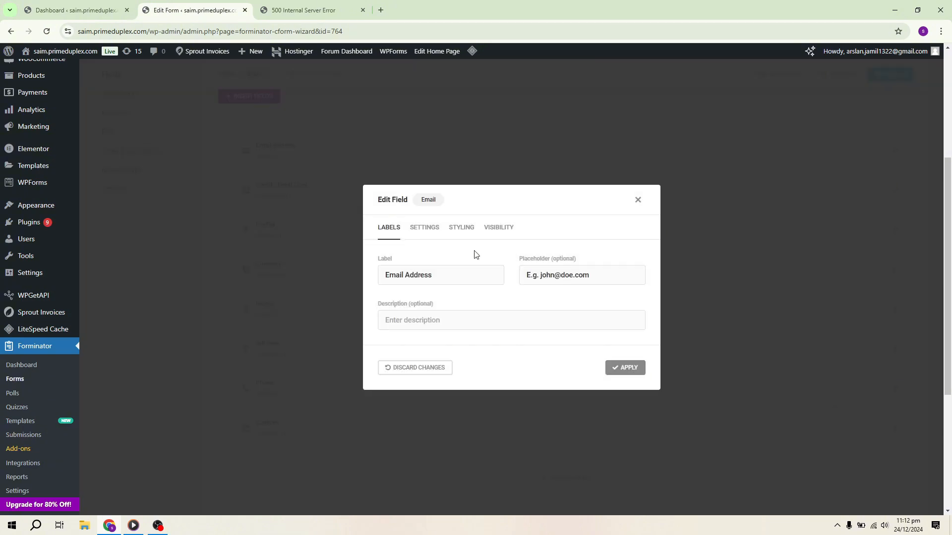
click(434, 234)
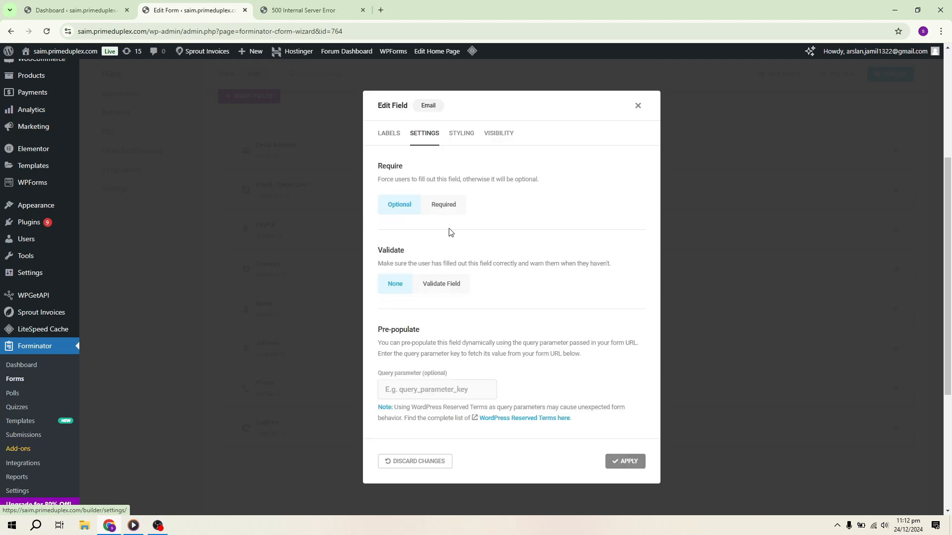
click(446, 207)
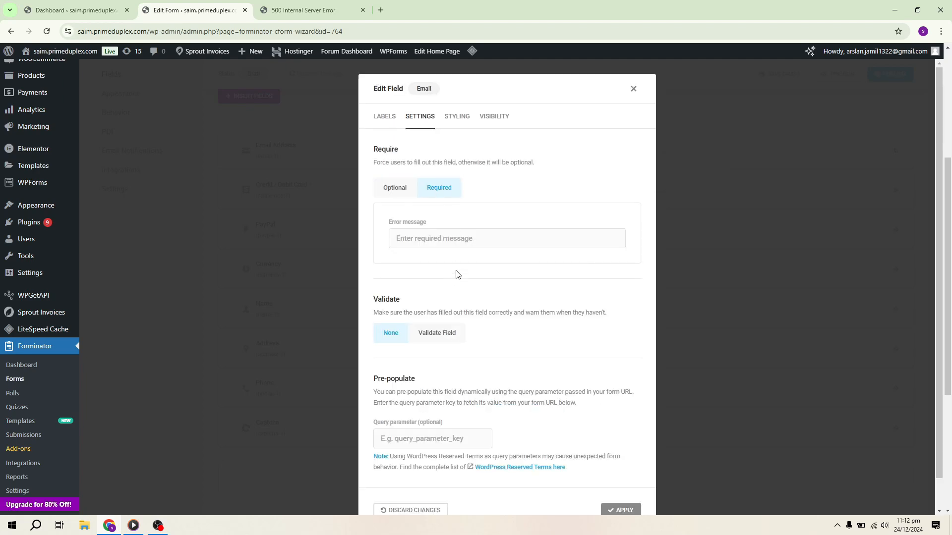
scroll(484, 328, down, 1)
scroll(484, 329, up, 1)
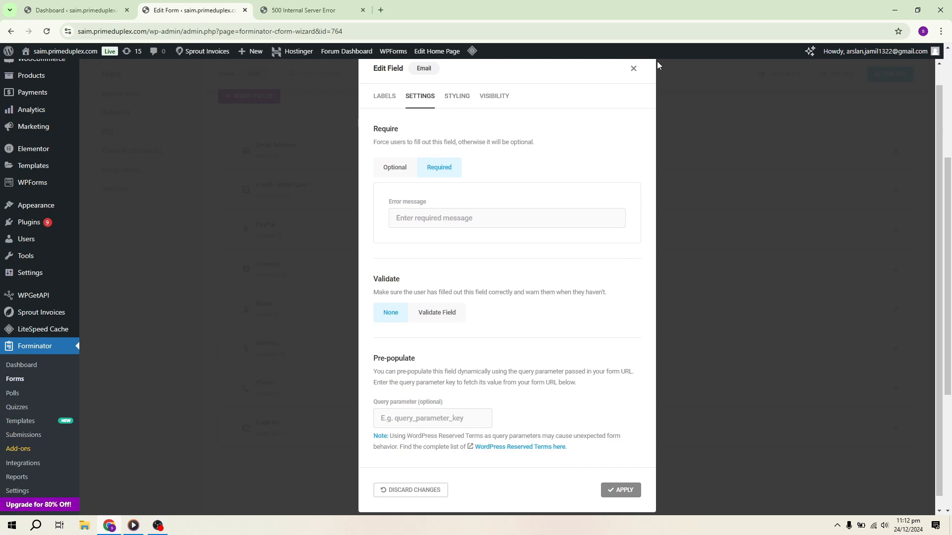
click(623, 488)
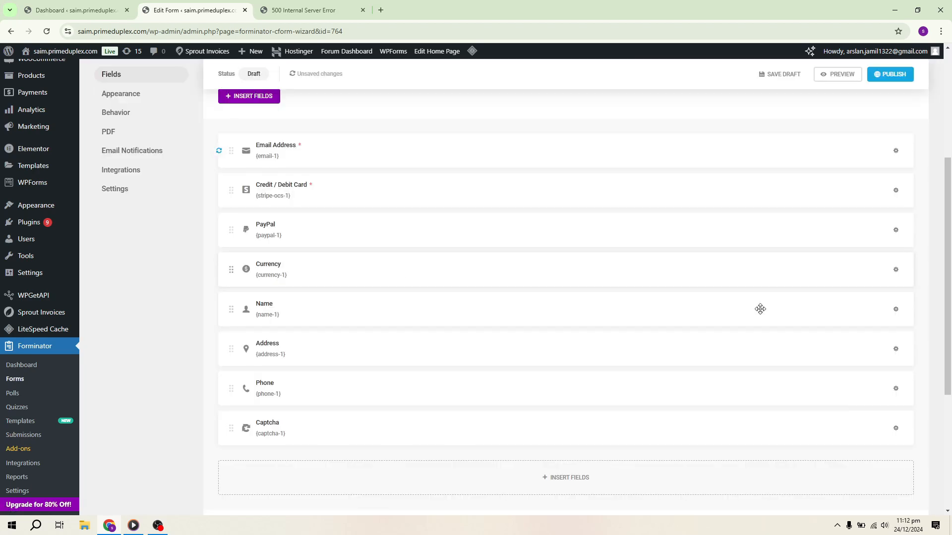
Step: Restrict the Currency field's value to a minimum of 100 and a maximum of 2000, and apply the change
click(895, 270)
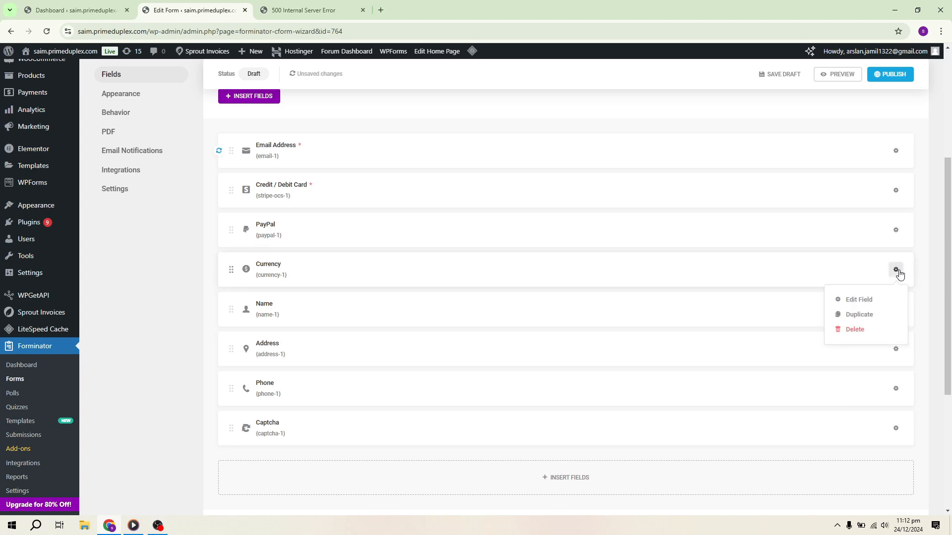
click(858, 300)
click(428, 200)
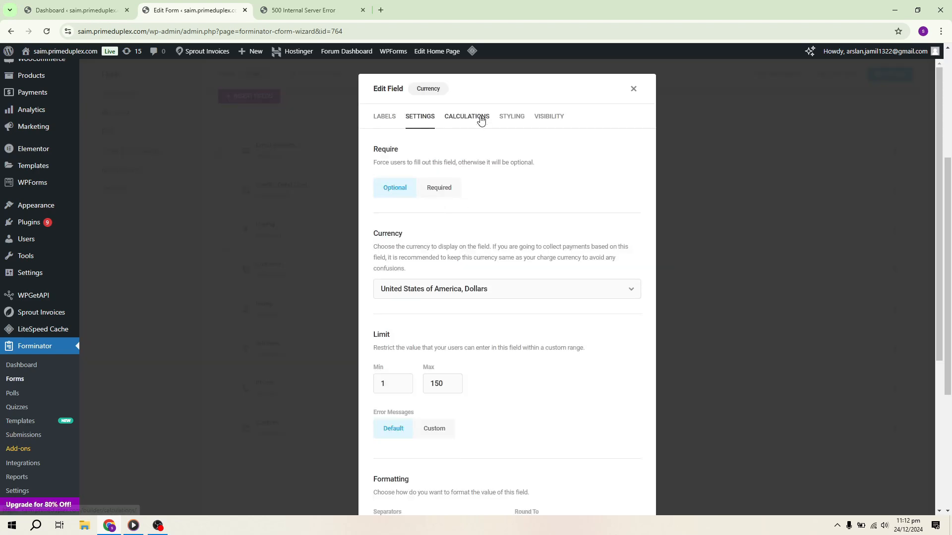
click(480, 119)
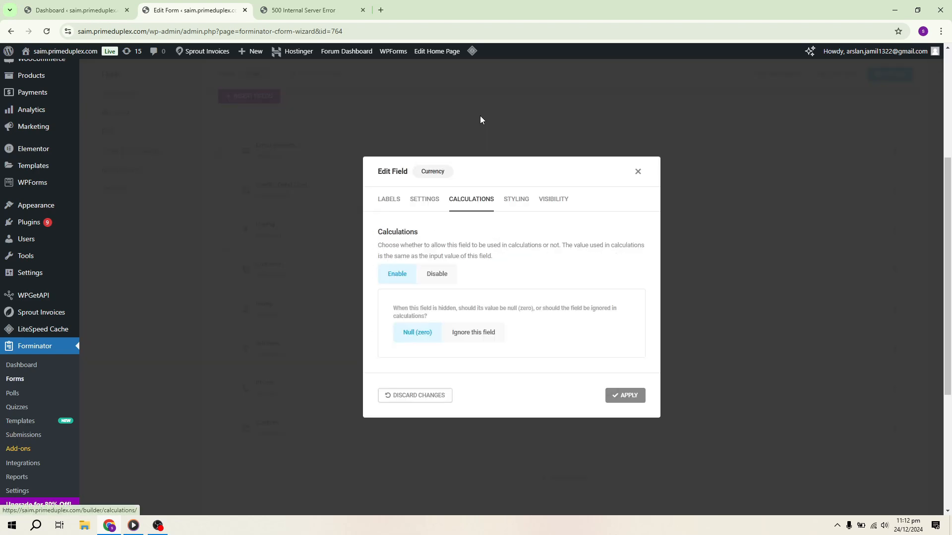
click(422, 201)
scroll(487, 350, down, 2)
double_click(396, 303)
text(100)
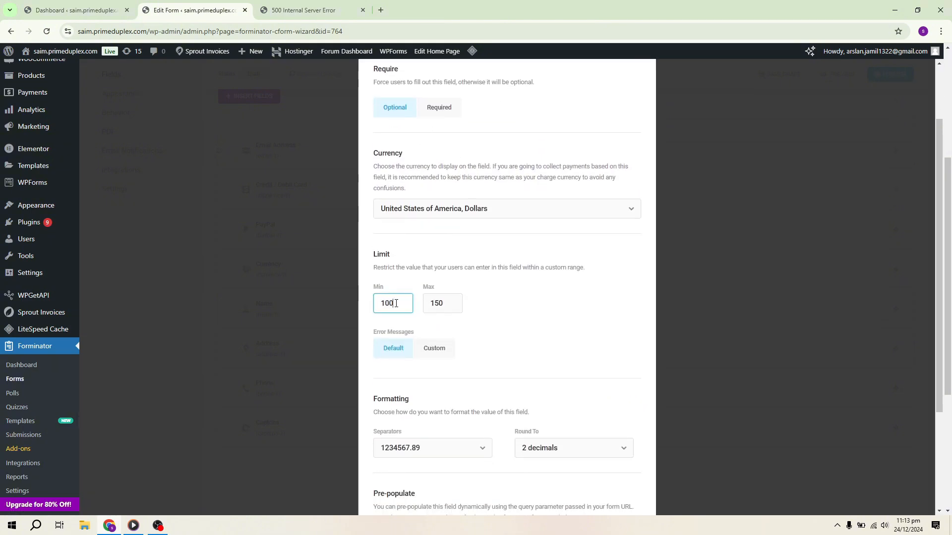
double_click(443, 303)
text(2000)
scroll(512, 347, down, 3)
click(621, 484)
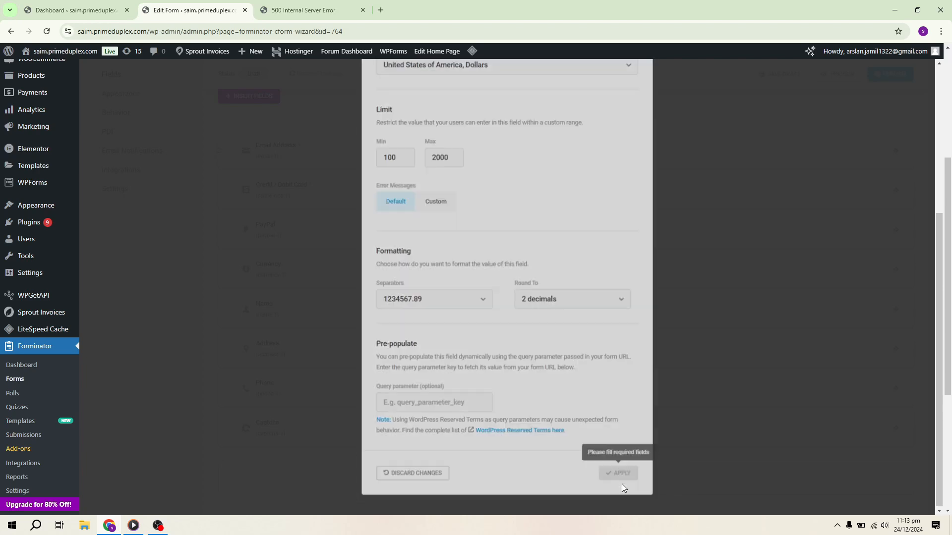
Step: Review the PayPal field's payment mode, charge currency and amount settings, and close them without changes
scroll(544, 374, down, 1)
scroll(845, 376, up, 1)
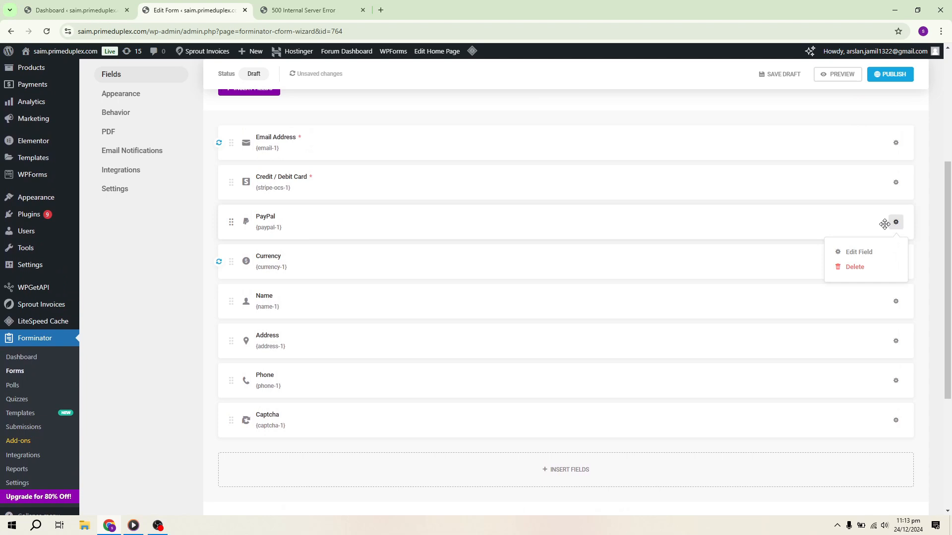
click(856, 252)
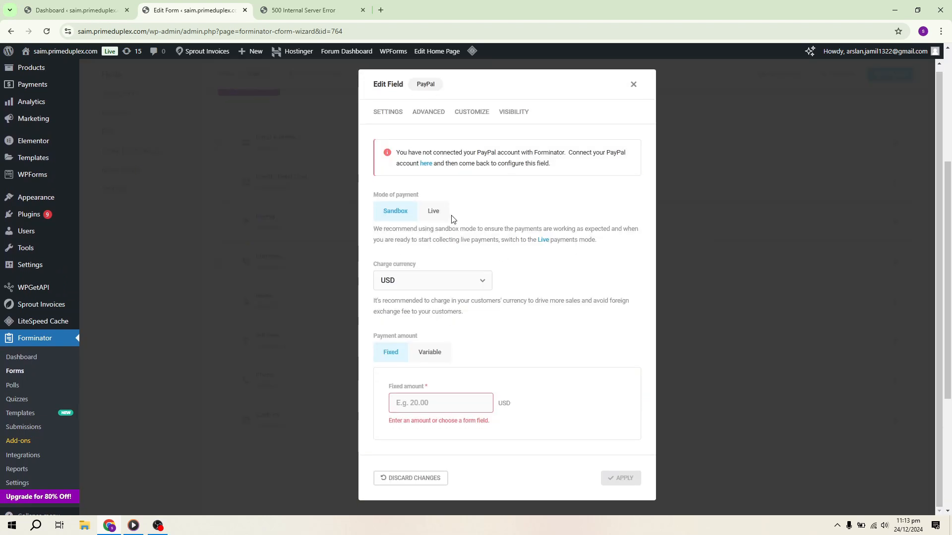
click(633, 83)
scroll(639, 163, up, 3)
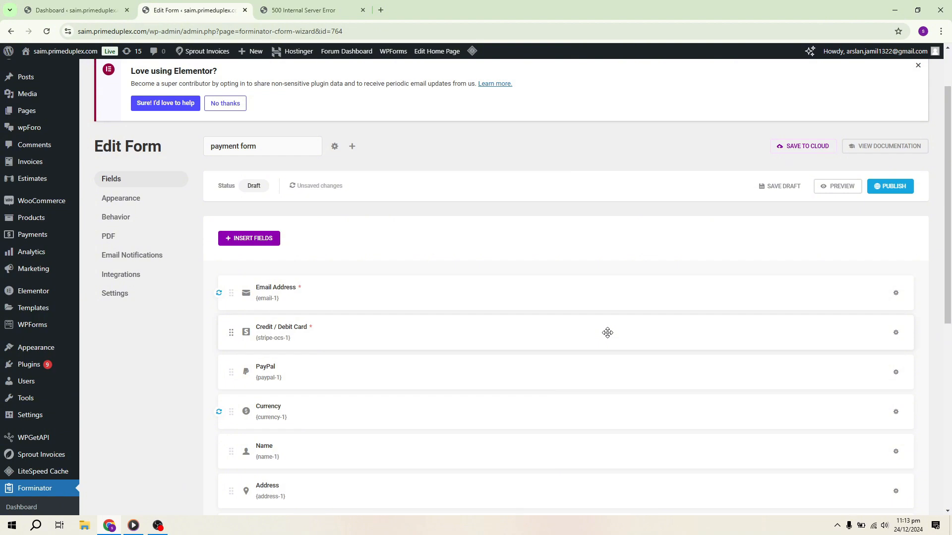
Step: Examine the form's appearance options, including design style, layout, colors, fonts, containers and custom CSS
click(133, 199)
scroll(425, 250, down, 4)
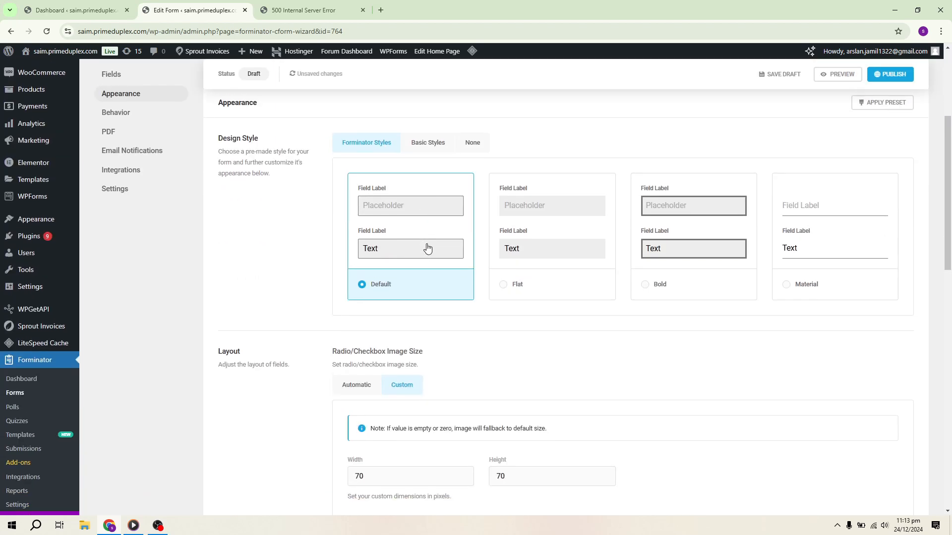
scroll(496, 318, down, 5)
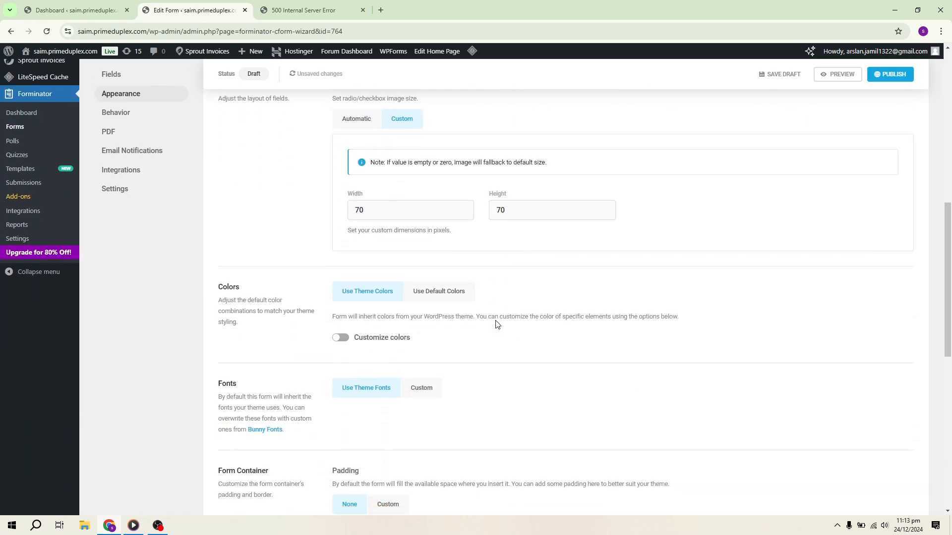
scroll(497, 324, down, 7)
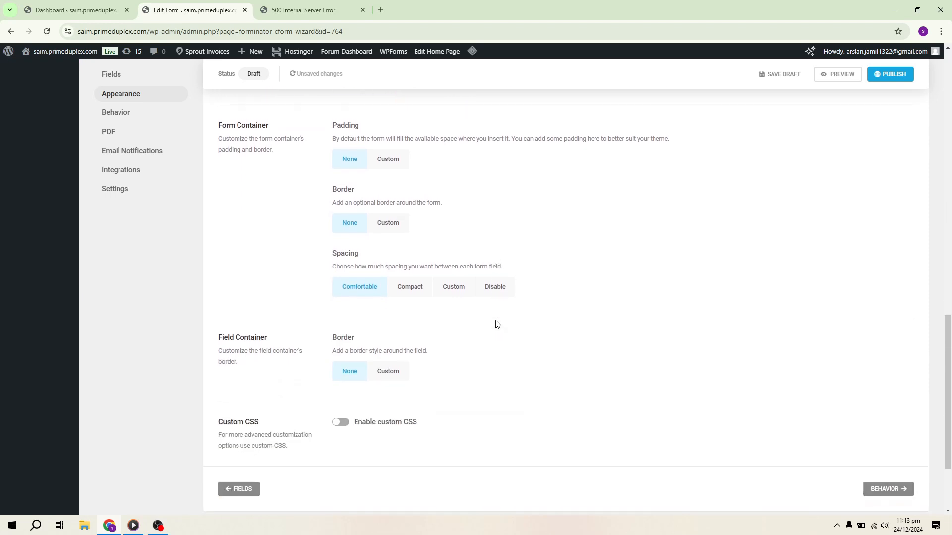
click(355, 403)
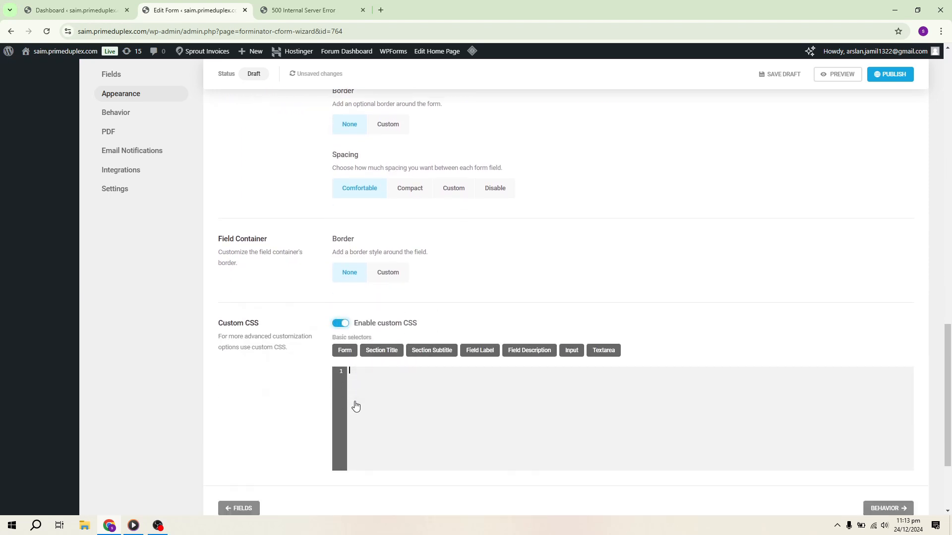
click(341, 320)
click(341, 319)
scroll(382, 338, up, 6)
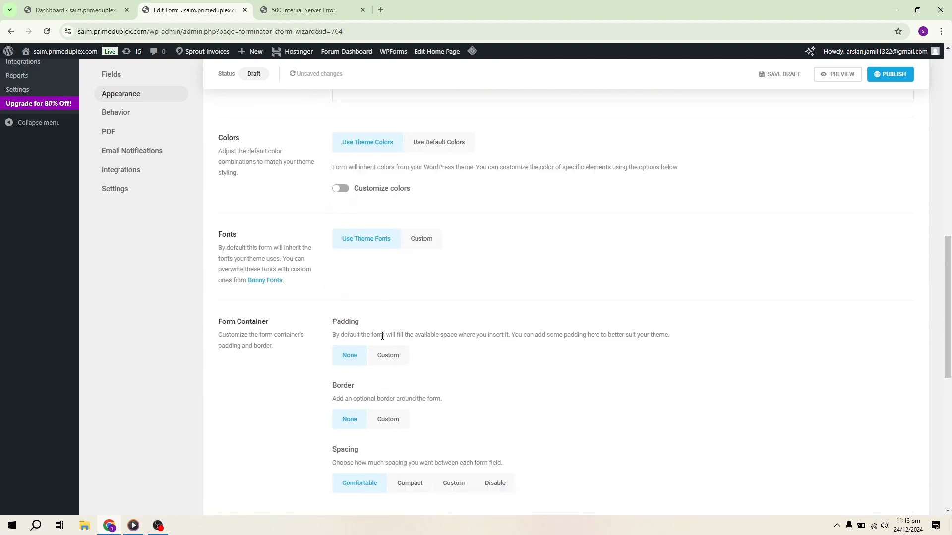
scroll(382, 338, up, 10)
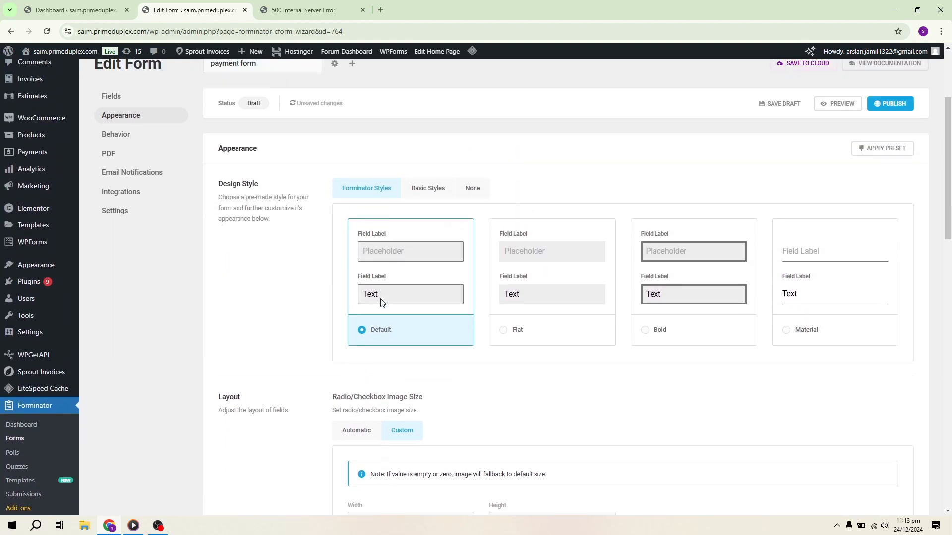
Step: Preview the payment form, look through all its fields and close the preview
click(840, 105)
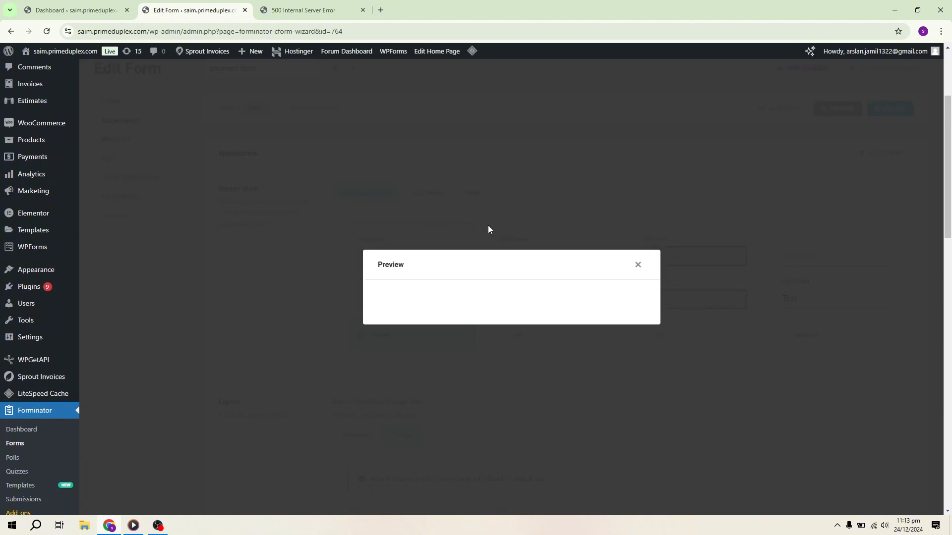
scroll(488, 229, down, 2)
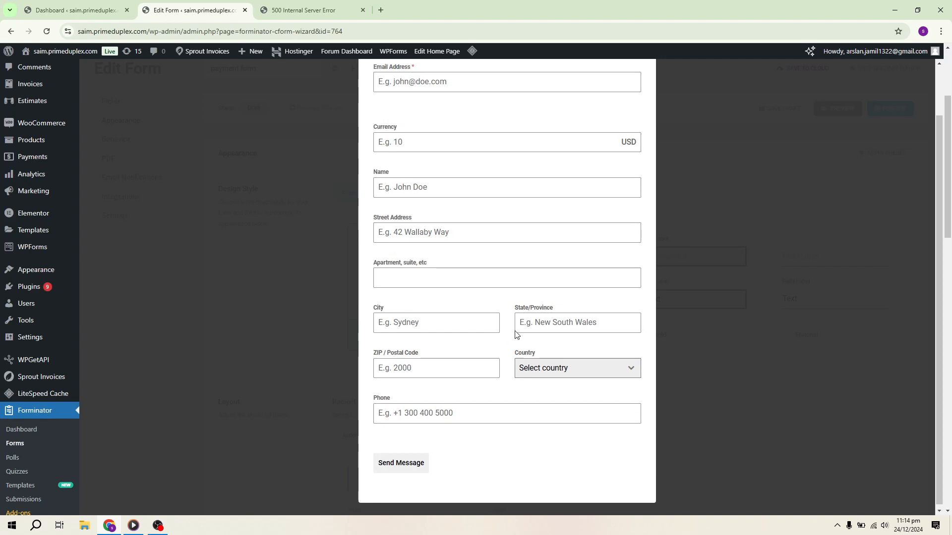
scroll(515, 332, up, 2)
scroll(515, 334, down, 2)
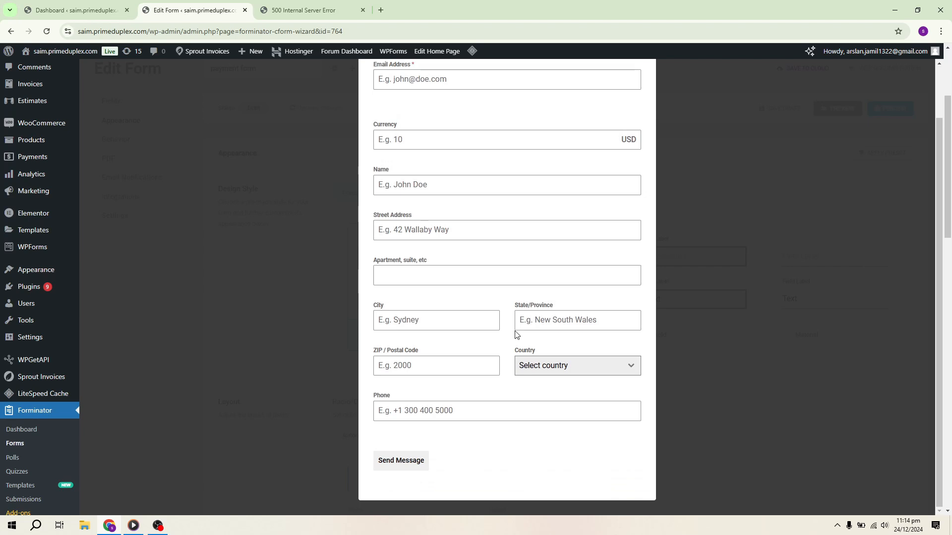
scroll(614, 208, up, 2)
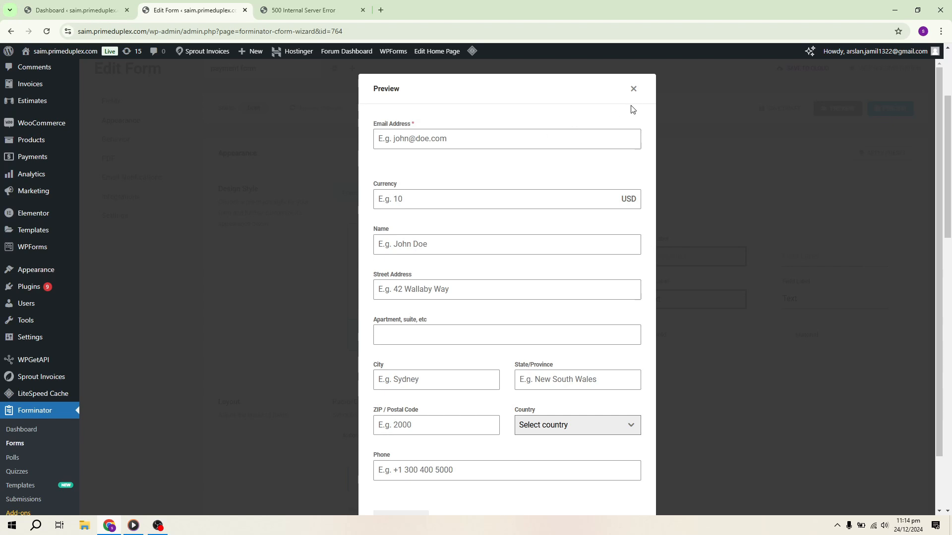
click(633, 89)
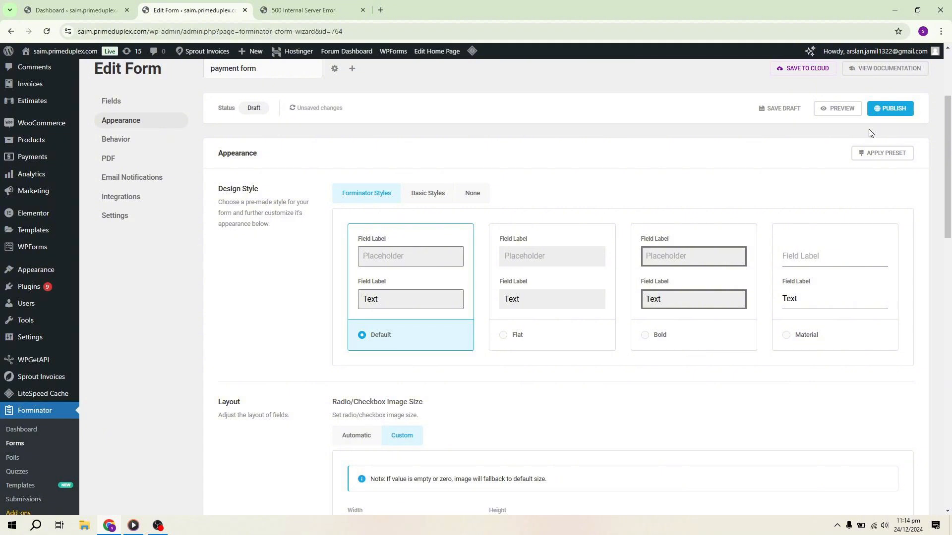
Step: Publish the payment form and copy its shortcode
click(888, 107)
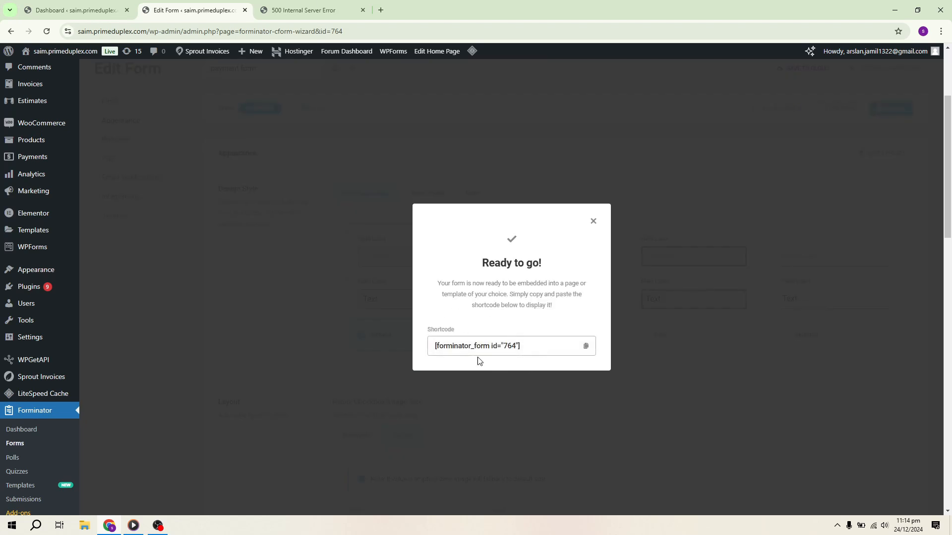
click(586, 347)
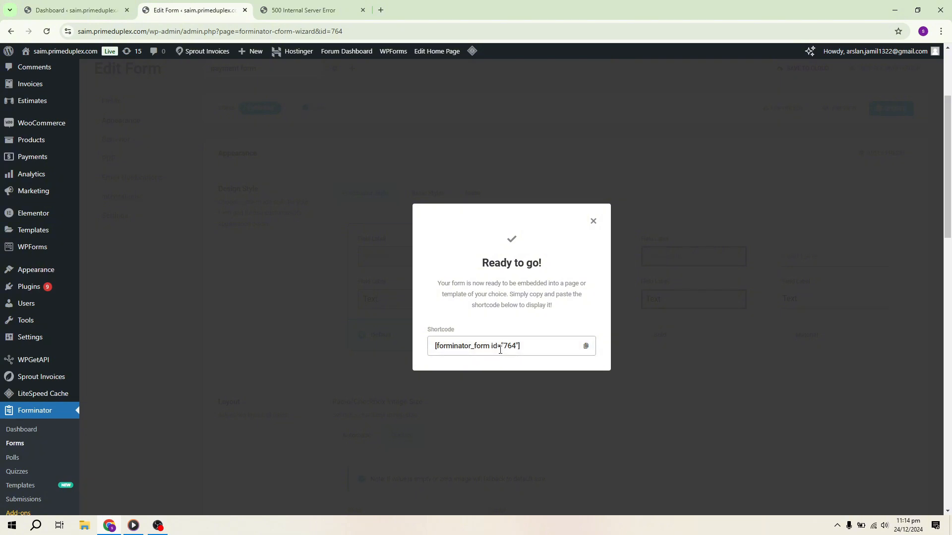
click(586, 347)
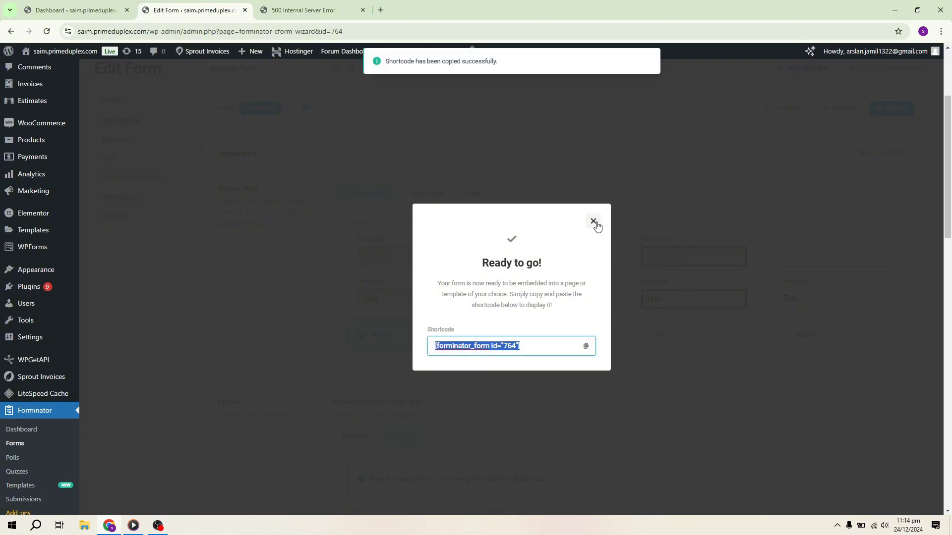